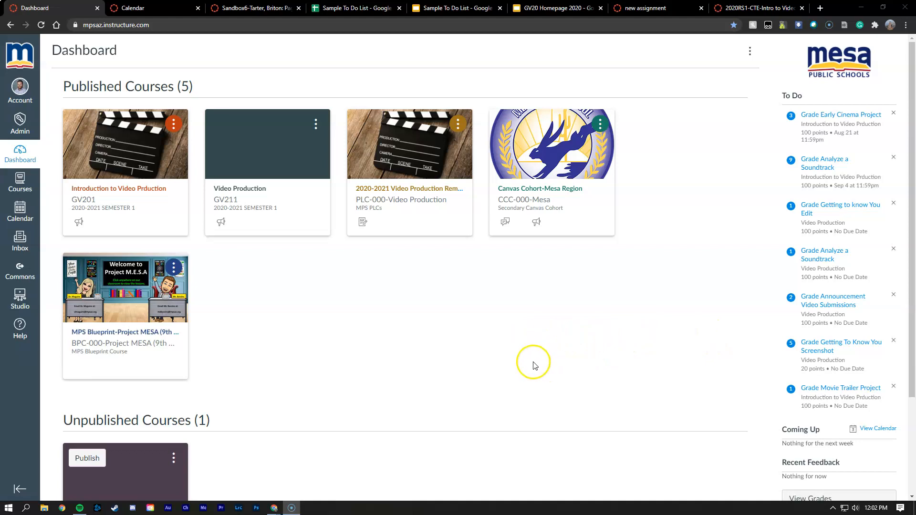
Open the Calendar and turn on the Video Production and Canvas Cohort-Mesa Region calendars.
click(162, 9)
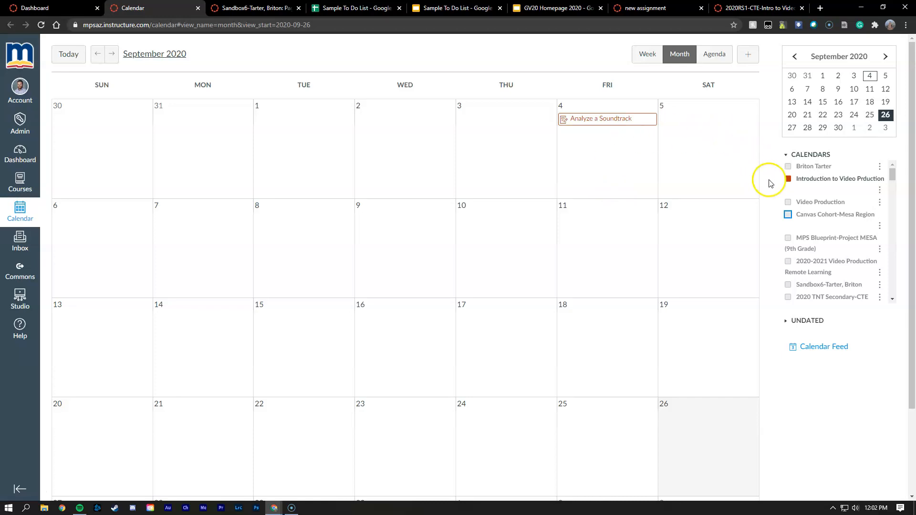
click(788, 204)
click(788, 214)
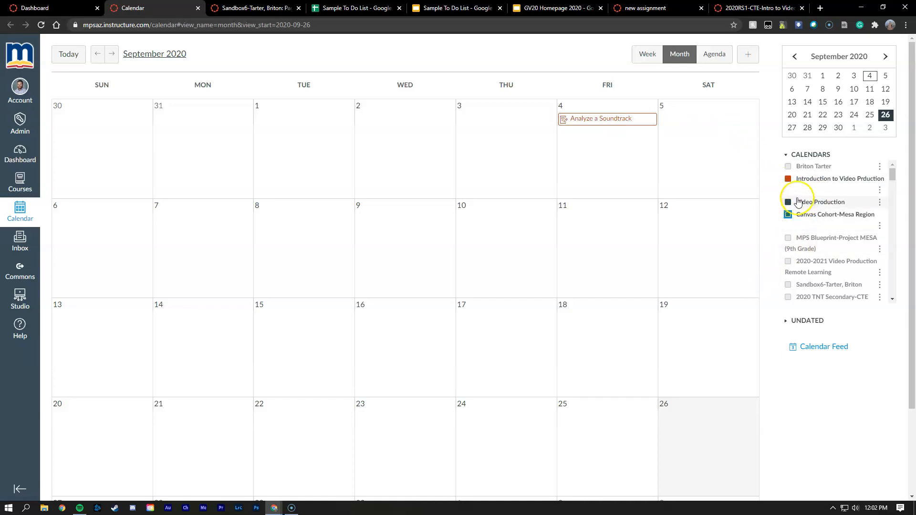
Toggle the Introduction to Video Production calendar off and on, then hide all course calendars.
click(788, 180)
click(788, 179)
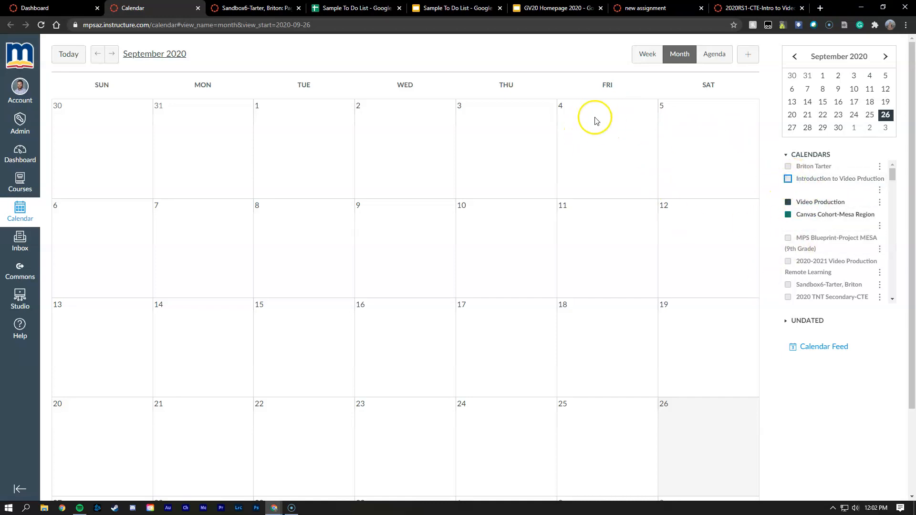
click(788, 179)
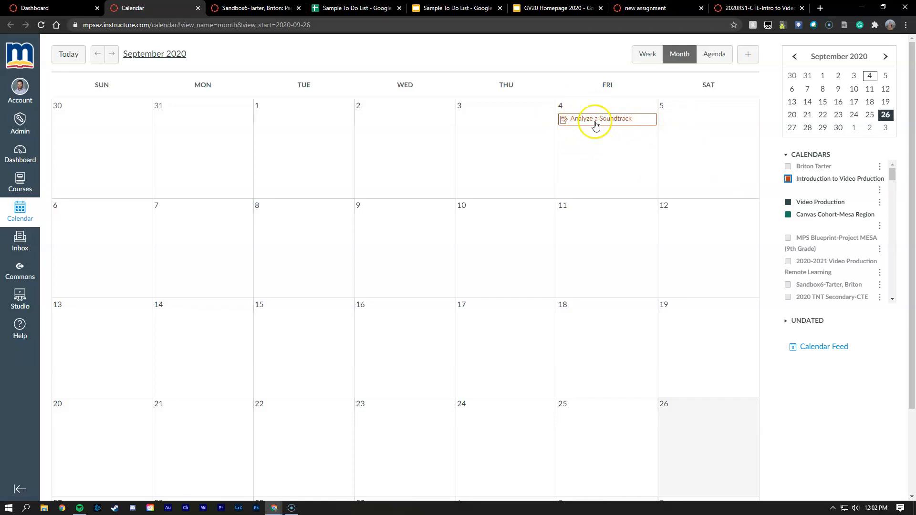
click(788, 179)
click(788, 202)
click(788, 214)
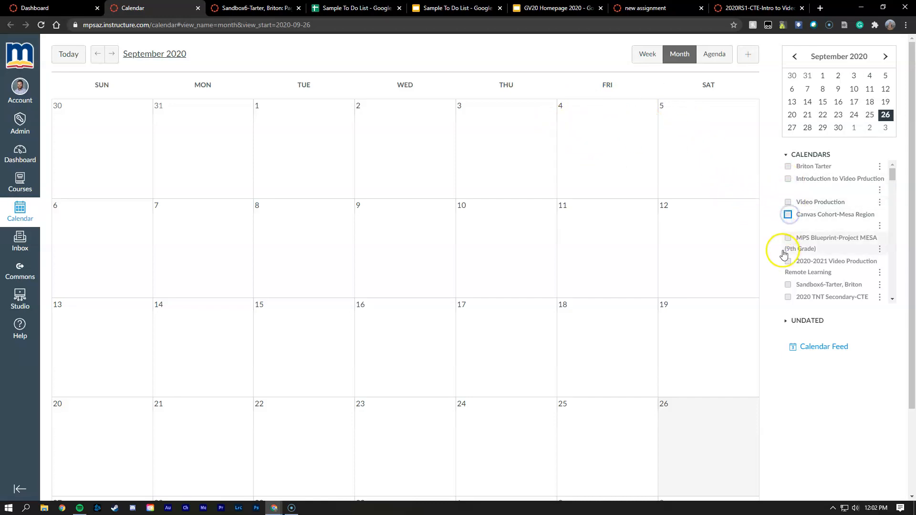
Show only the Introduction to Video Production calendar, toggling it off and on to compare its events.
click(788, 180)
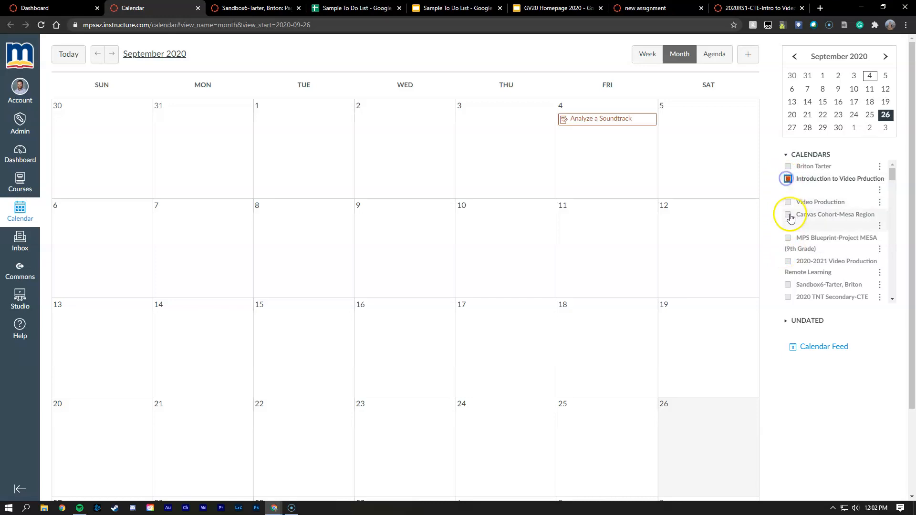
click(788, 180)
click(789, 180)
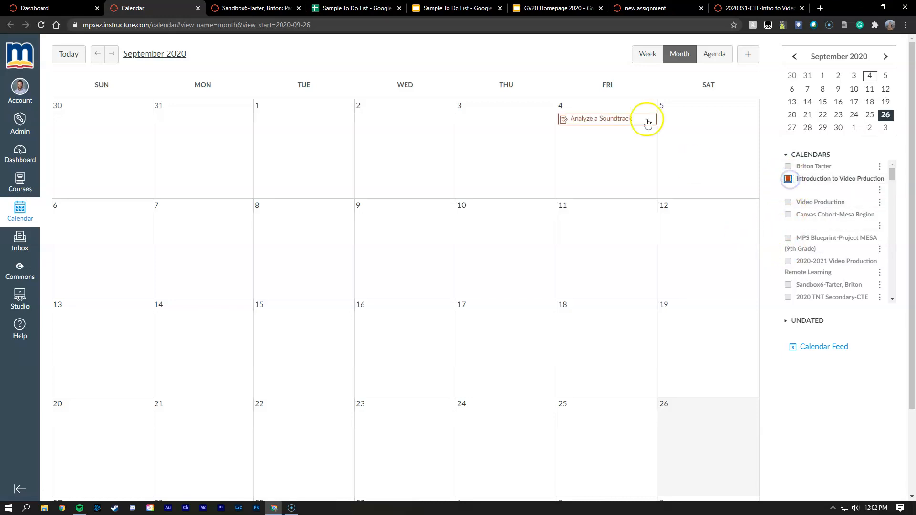
click(788, 179)
click(788, 179)
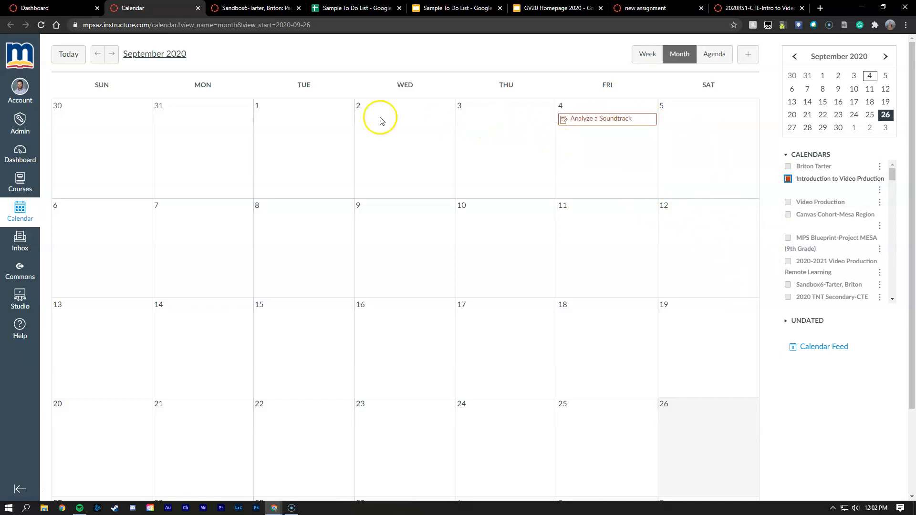
Go to the sandbox course's Pages list and start creating a new page.
click(253, 8)
click(64, 104)
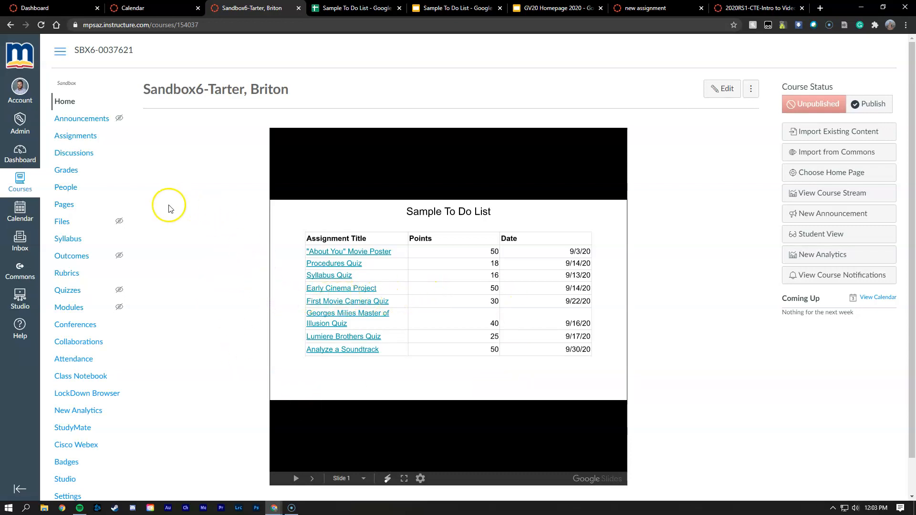
click(75, 206)
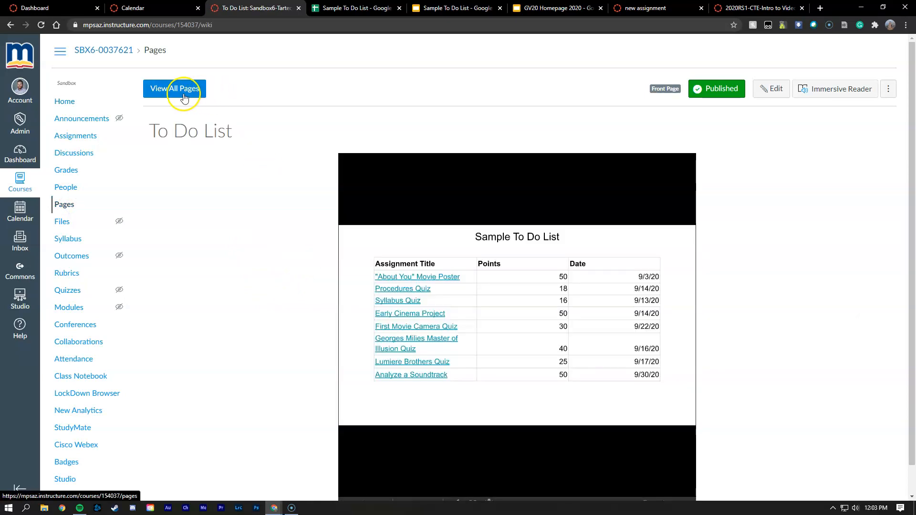
click(176, 89)
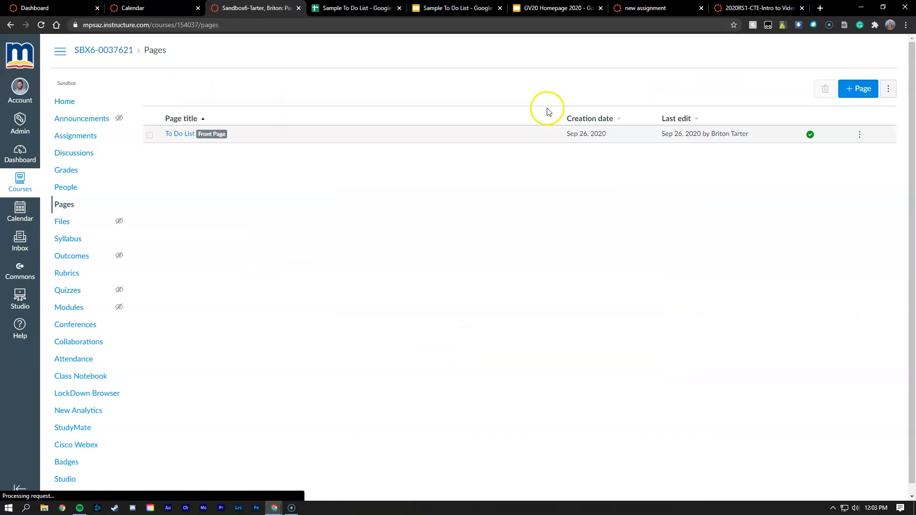
click(855, 93)
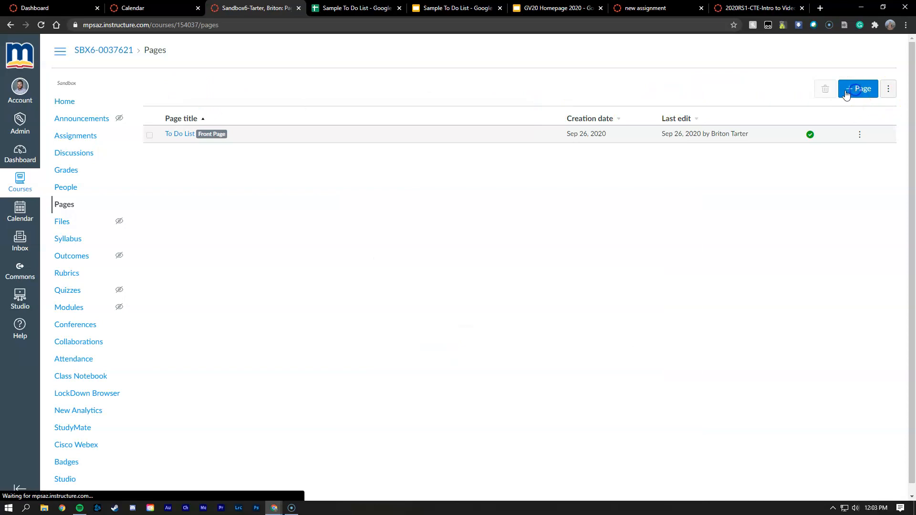
Title the new page To Do List 2.
click(274, 96)
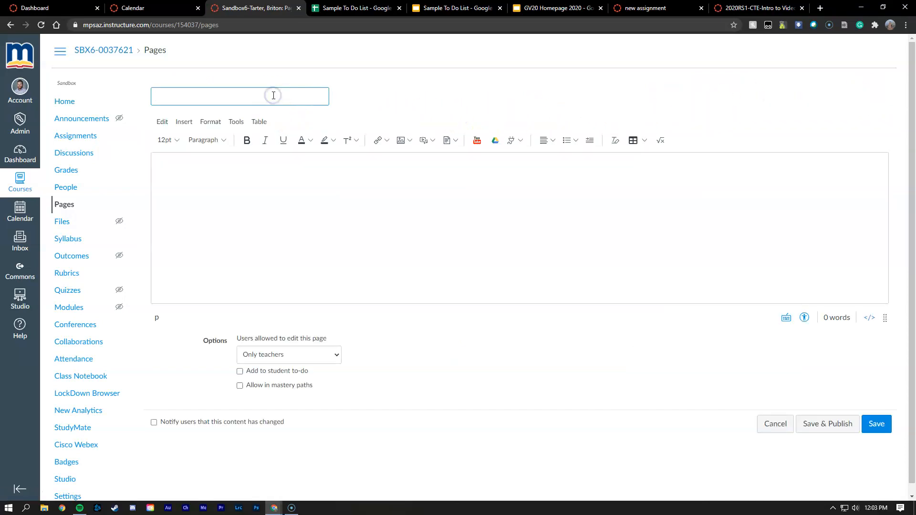
text(To DO li)
key(BackSpace)
text(o List 2)
Embed the Sample To Do List presentation from Google Drive (LTI 1.3) into the page body and attach it.
click(520, 141)
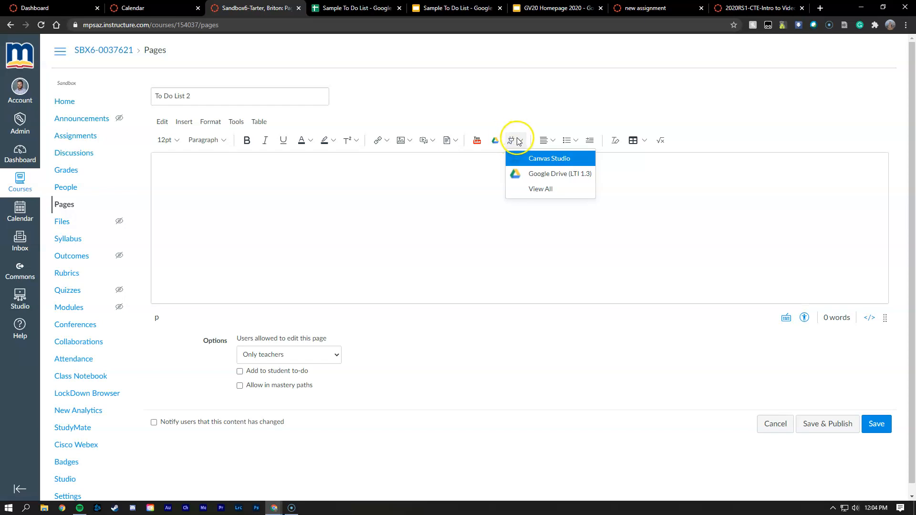
click(540, 176)
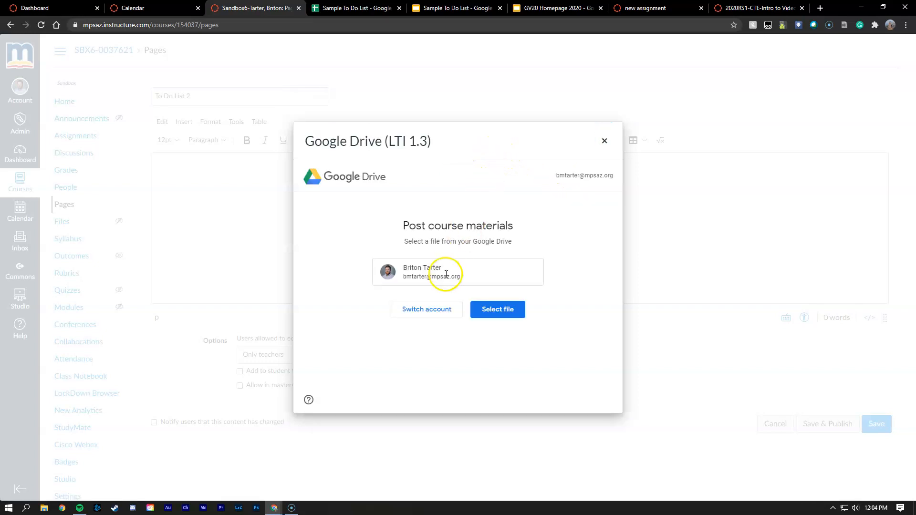
click(485, 309)
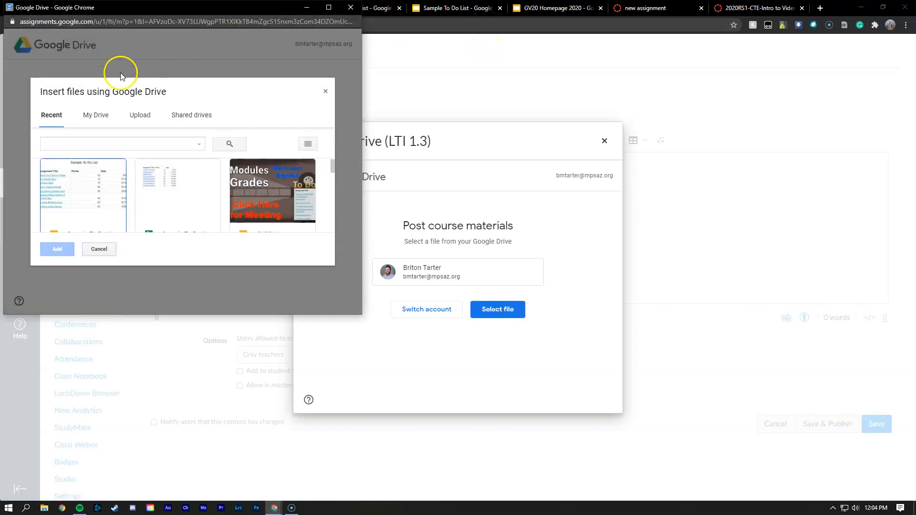
click(101, 208)
click(57, 250)
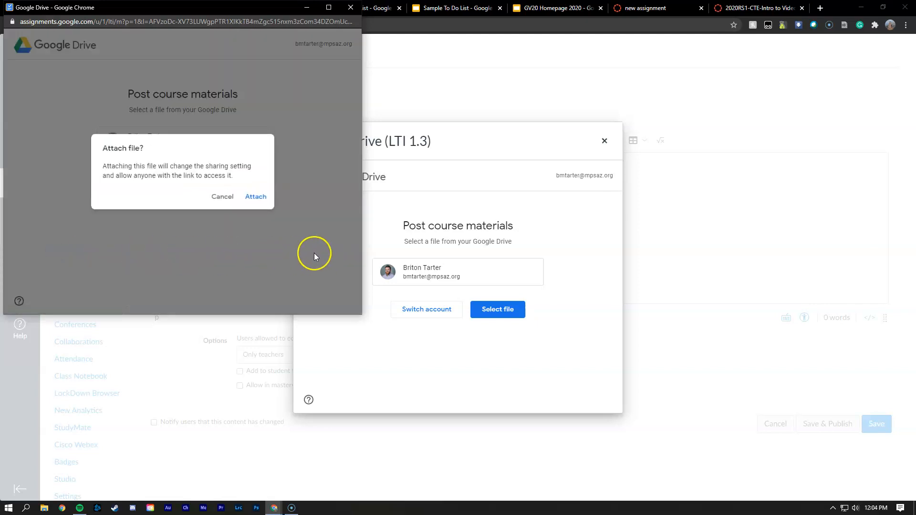
click(254, 198)
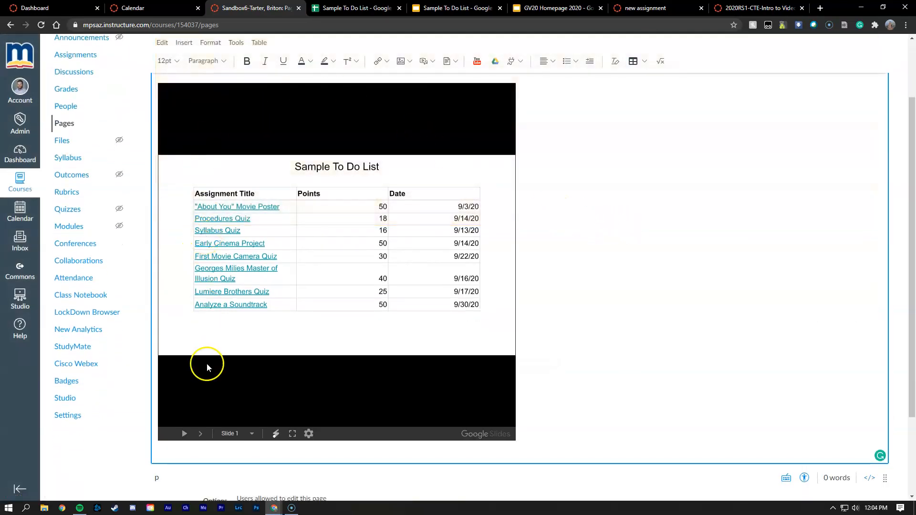
Step through the embedded presentation's slides and return to the first slide.
click(200, 433)
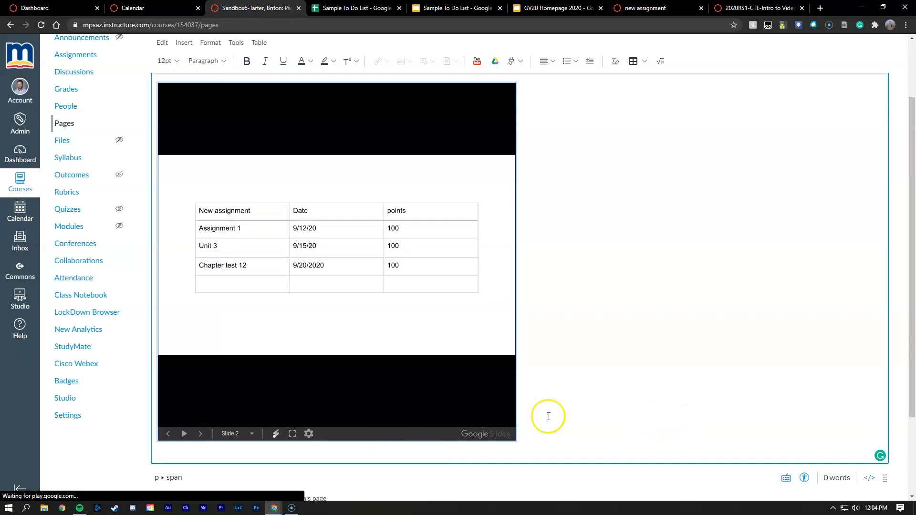
click(201, 434)
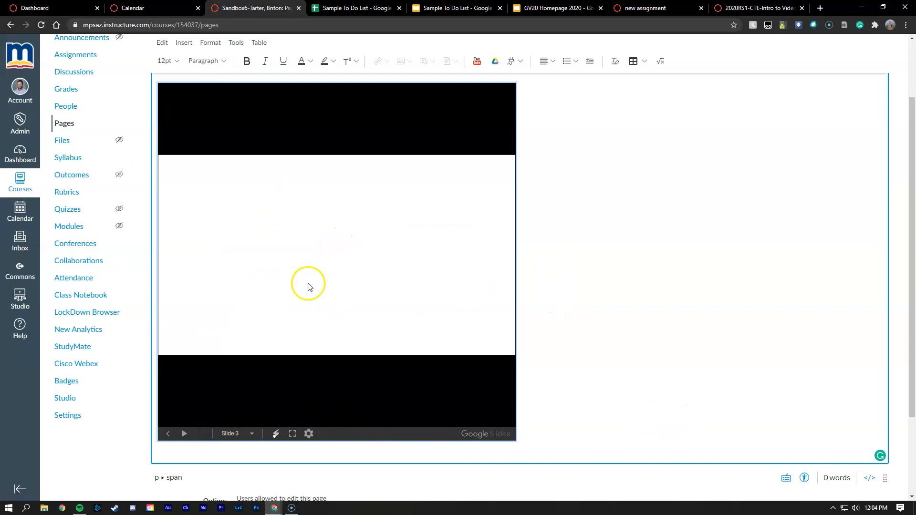
click(167, 434)
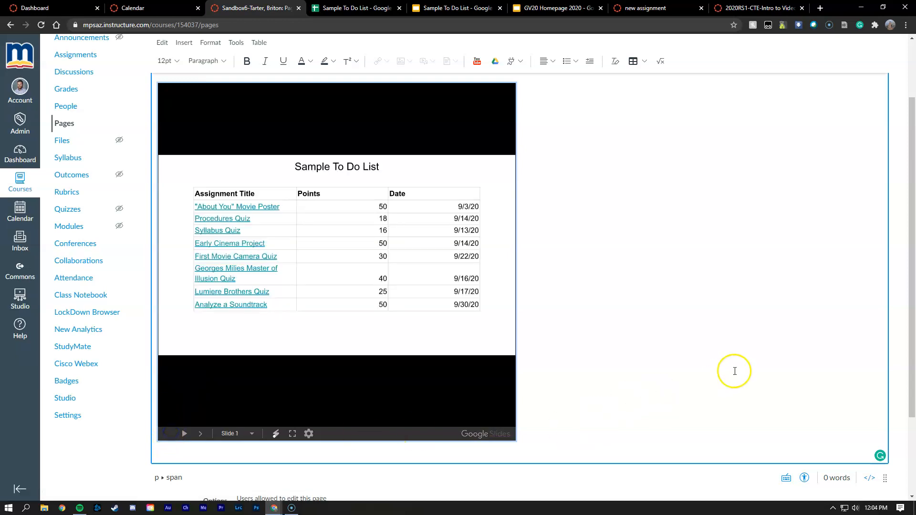
Save the new To Do List 2 page.
scroll(855, 371, down, 1)
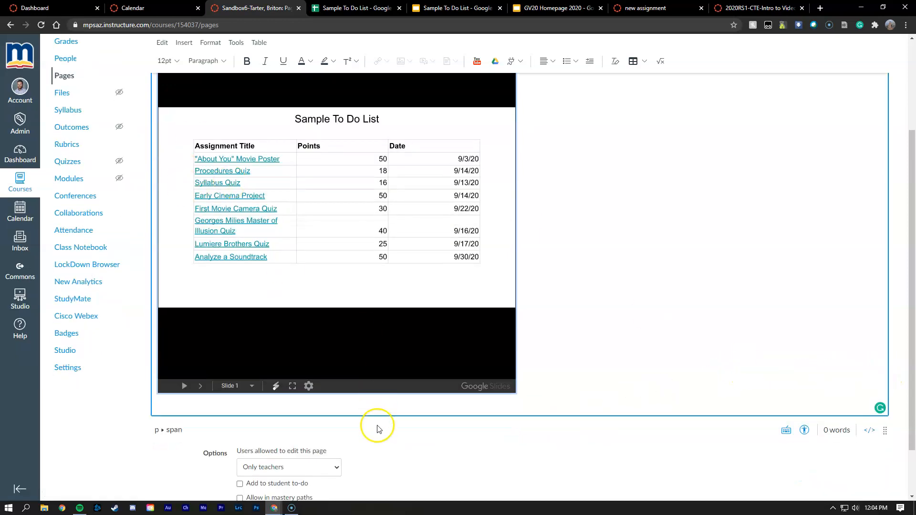
scroll(624, 434, down, 2)
click(878, 475)
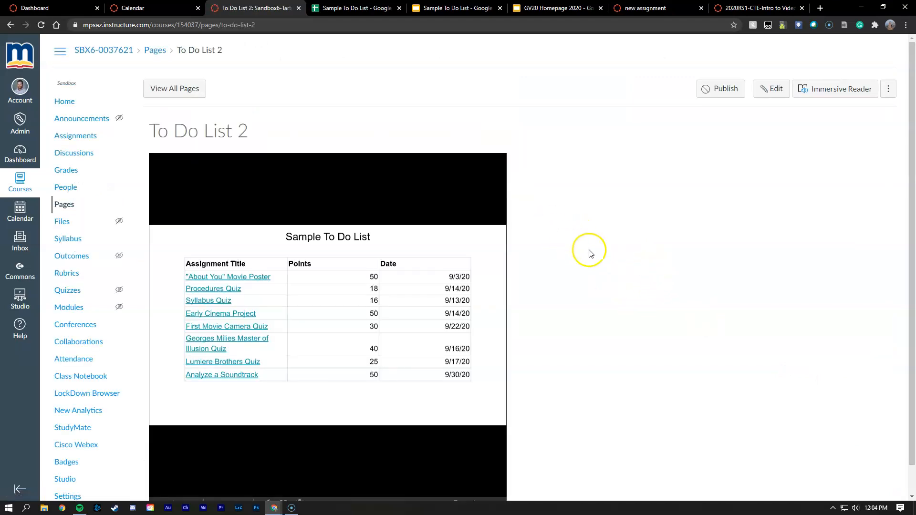
Compare the saved page's embedded slideshow with the slides in the Sample To Do List presentation.
scroll(592, 253, down, 1)
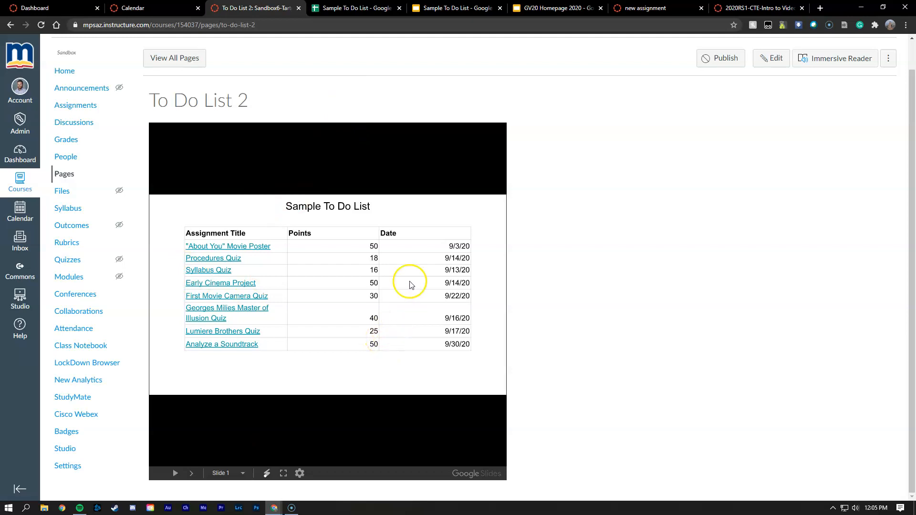
click(454, 8)
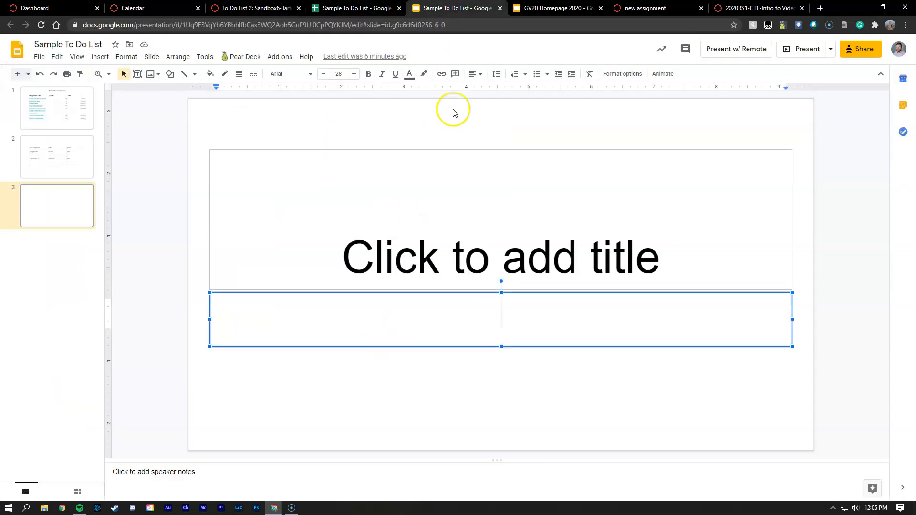
click(54, 125)
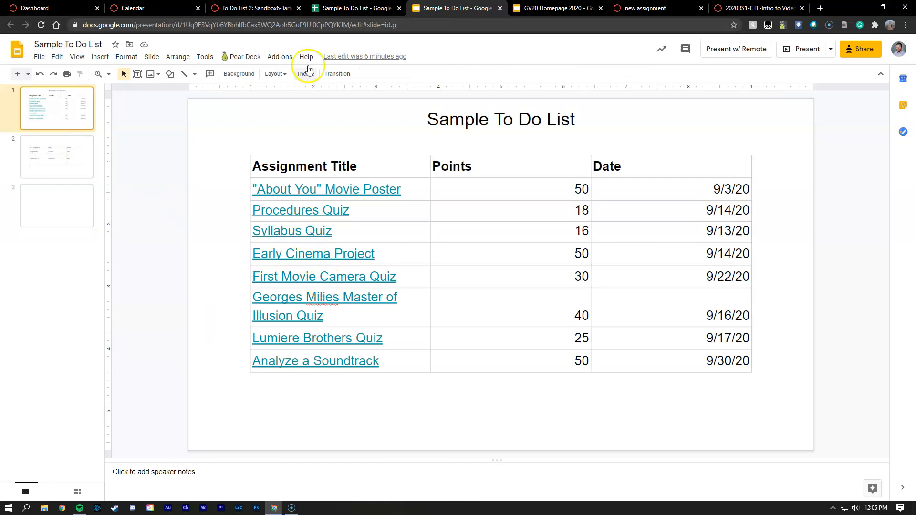
click(255, 8)
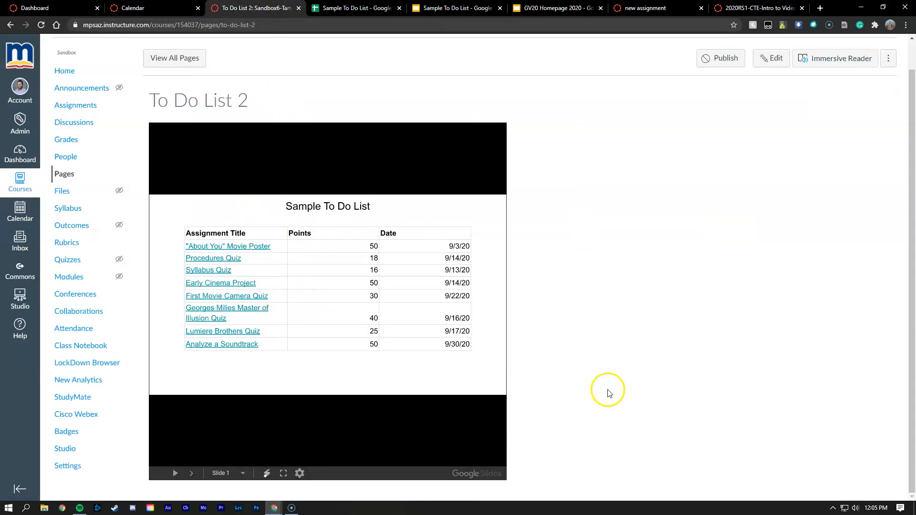
click(471, 6)
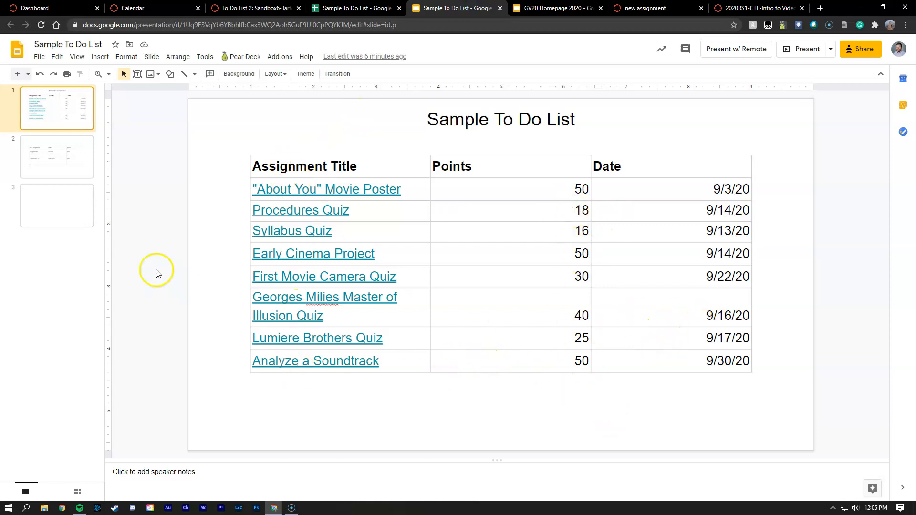
click(30, 164)
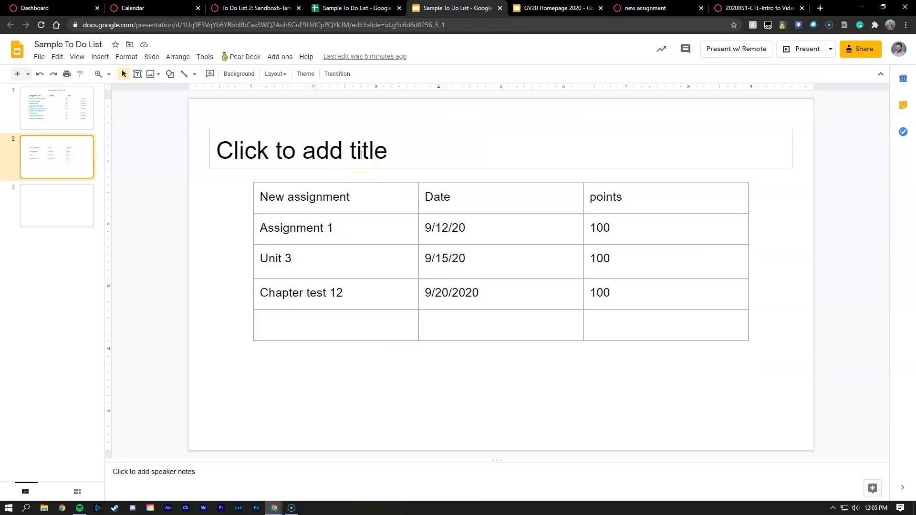